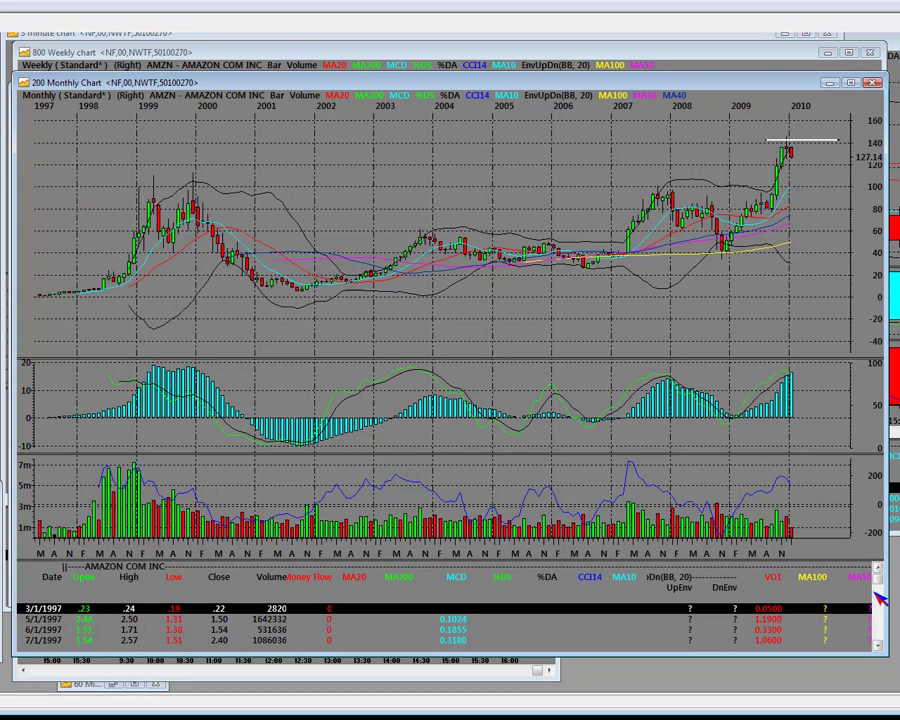
Scroll the data table to the latest rows and read the January 2010 and December 2009 bar values.
left_click_drag(878, 598, 858, 668)
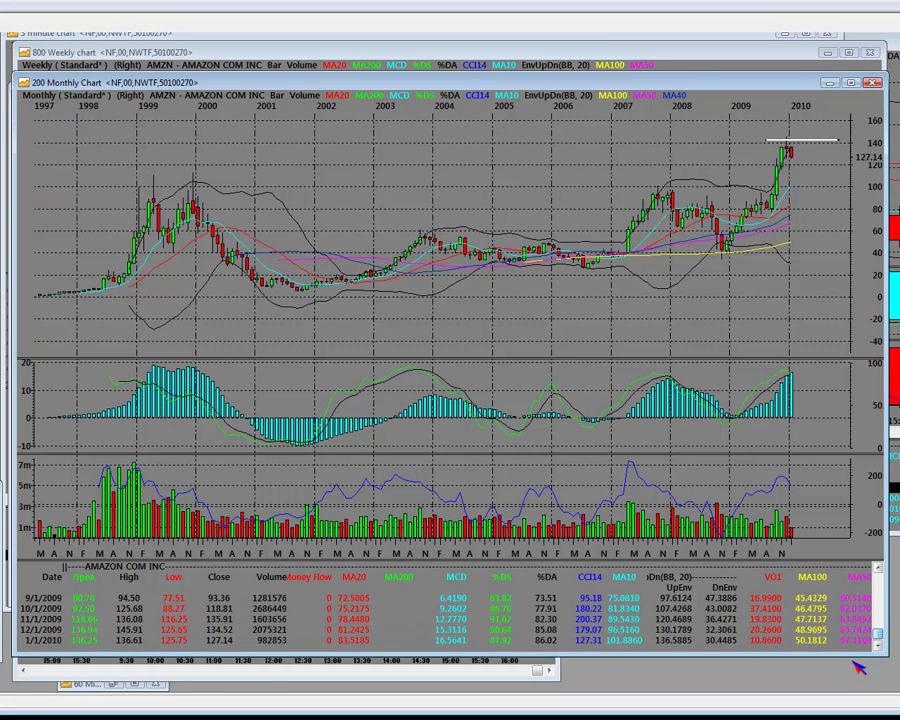
left_click(510, 643)
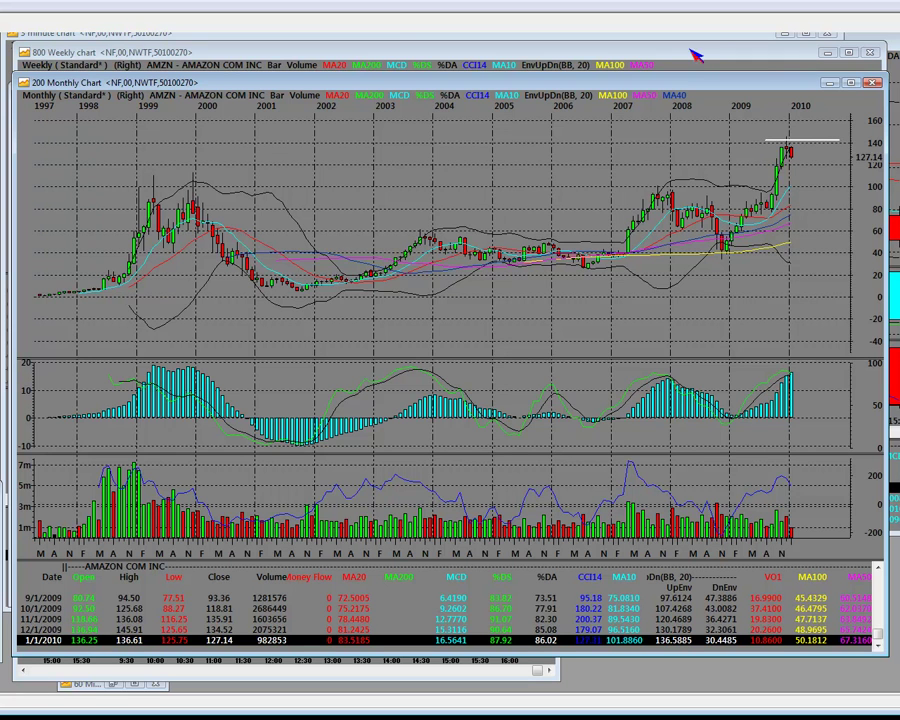
left_click(788, 150)
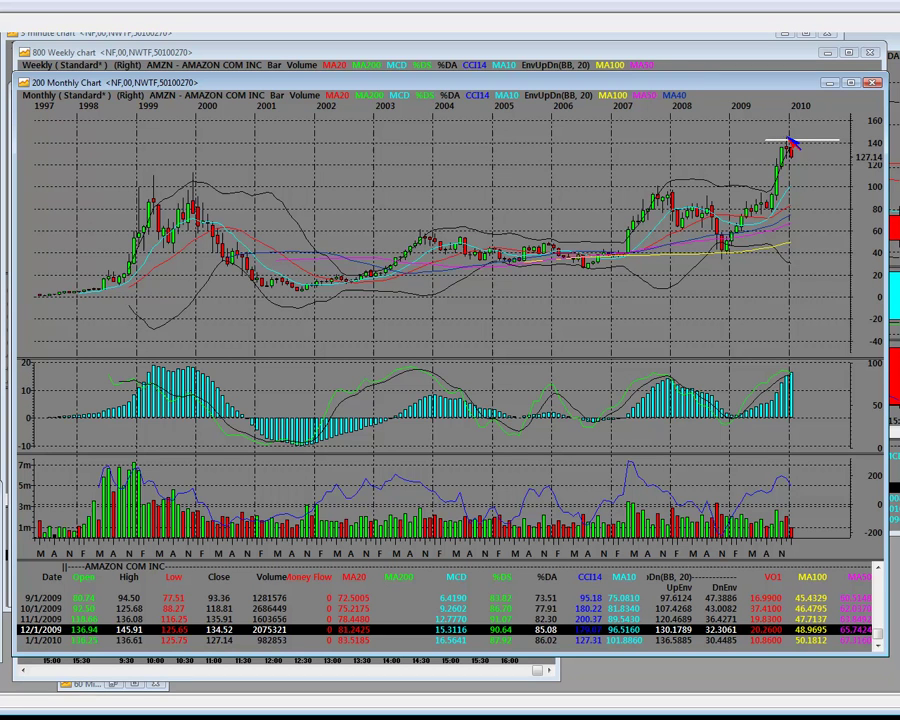
Read the monthly bar values for the November 1999 peak, April 1999 and December 1999.
left_click(195, 184)
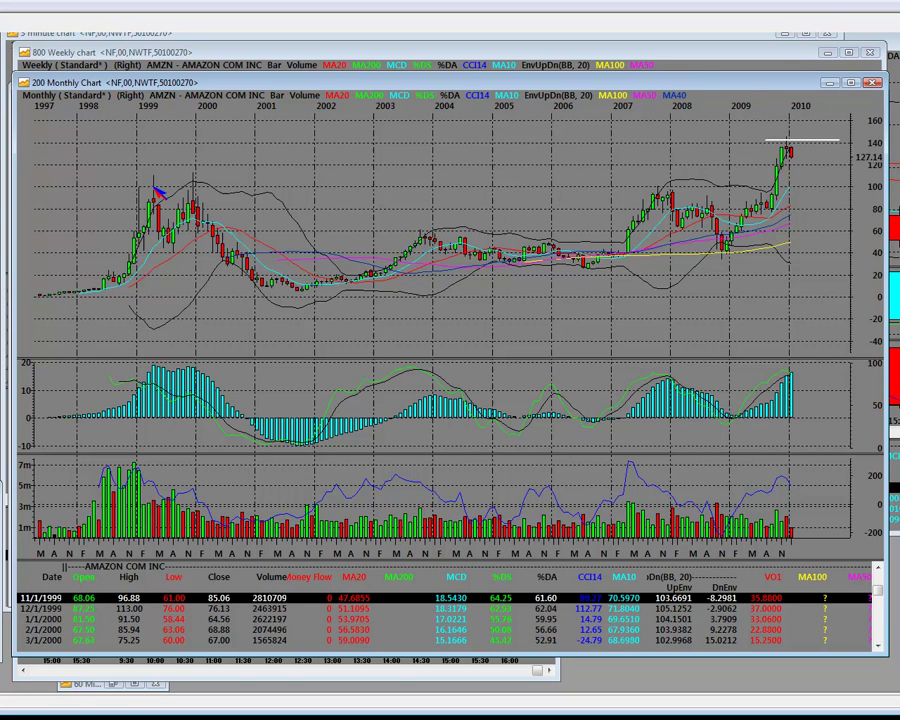
left_click(157, 191)
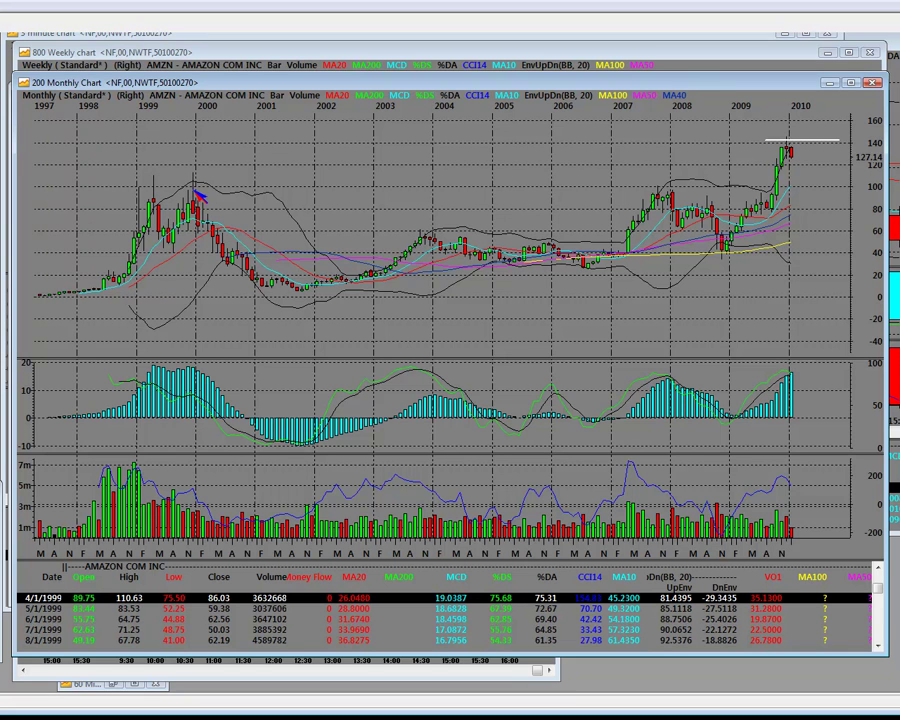
left_click(196, 186)
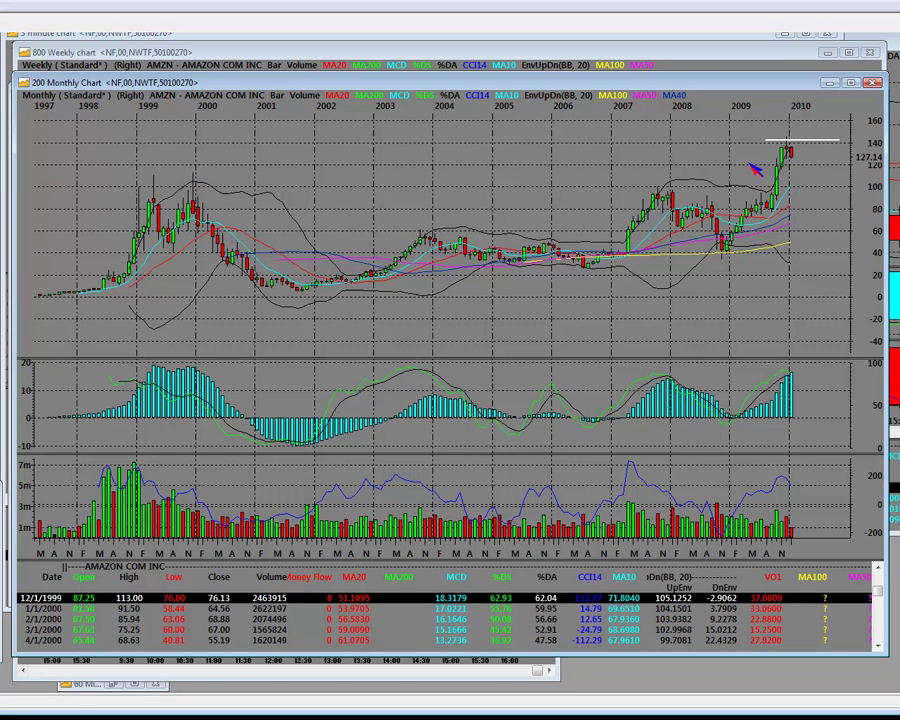
Check the October 2007, January 2008 and December 2009 bars, then show November 2009's row (high 136.08, close 135.91).
left_click(662, 200)
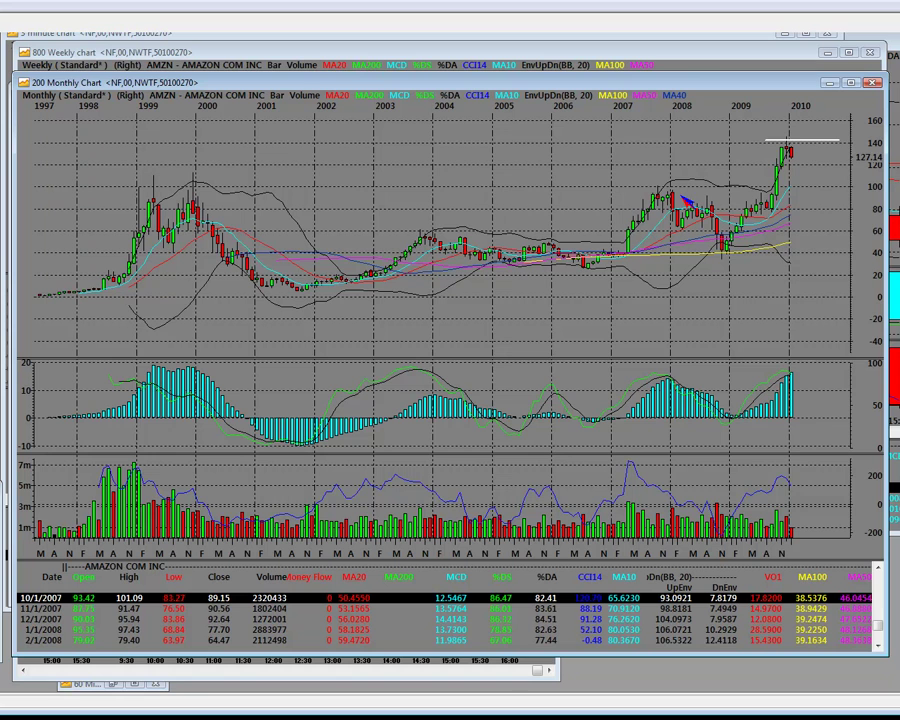
left_click(676, 200)
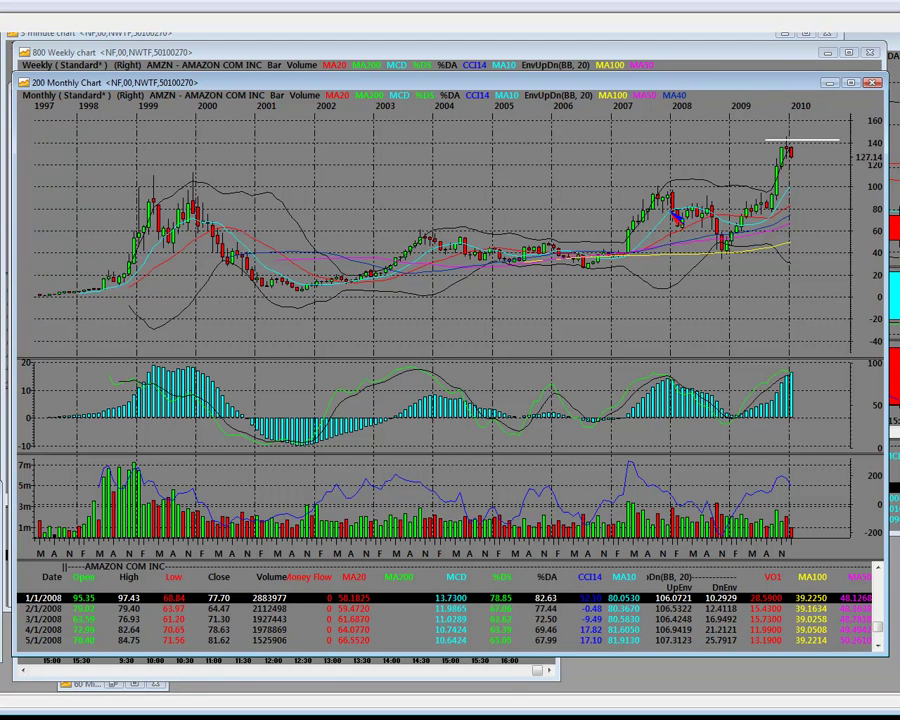
left_click(790, 153)
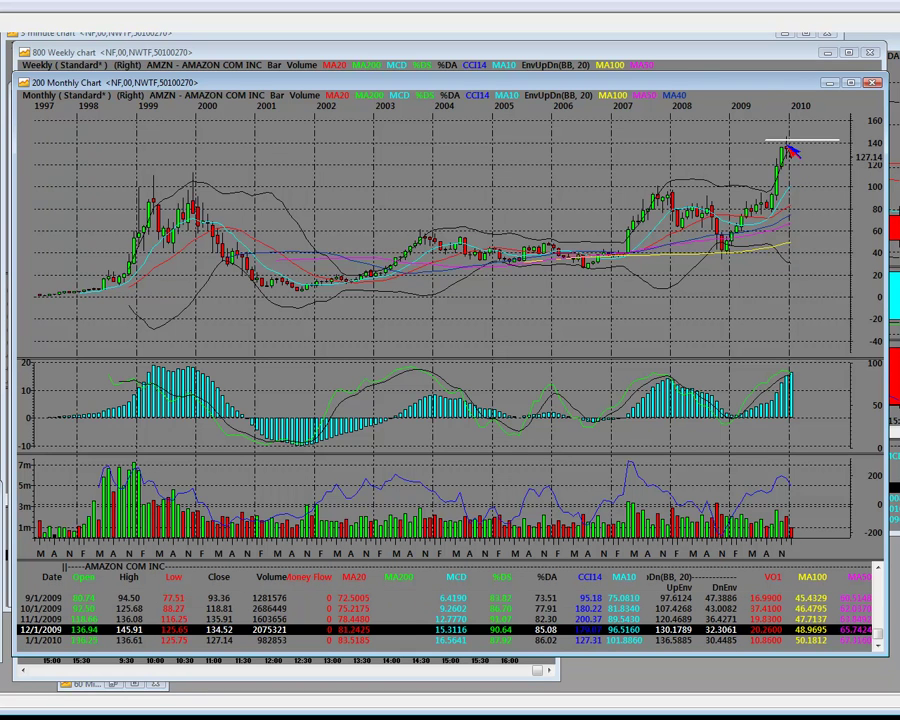
left_click(504, 621)
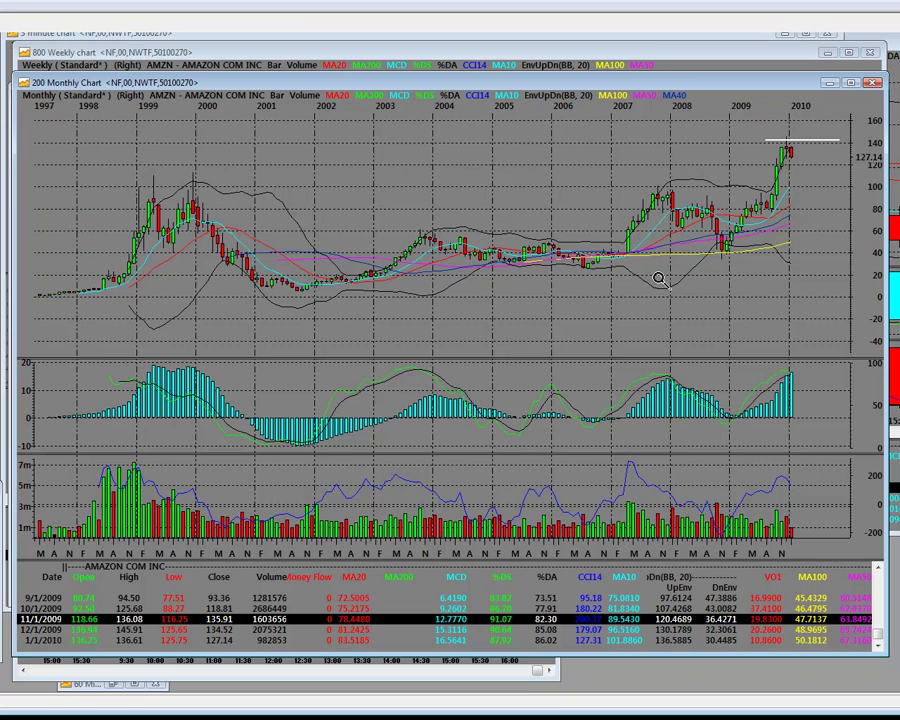
Box-zoom to Nov 2007–Jan 2010, zoom again to Dec 2008–Jan 2010, and add a horizontal line at 134.29.
left_click_drag(657, 275, 841, 125)
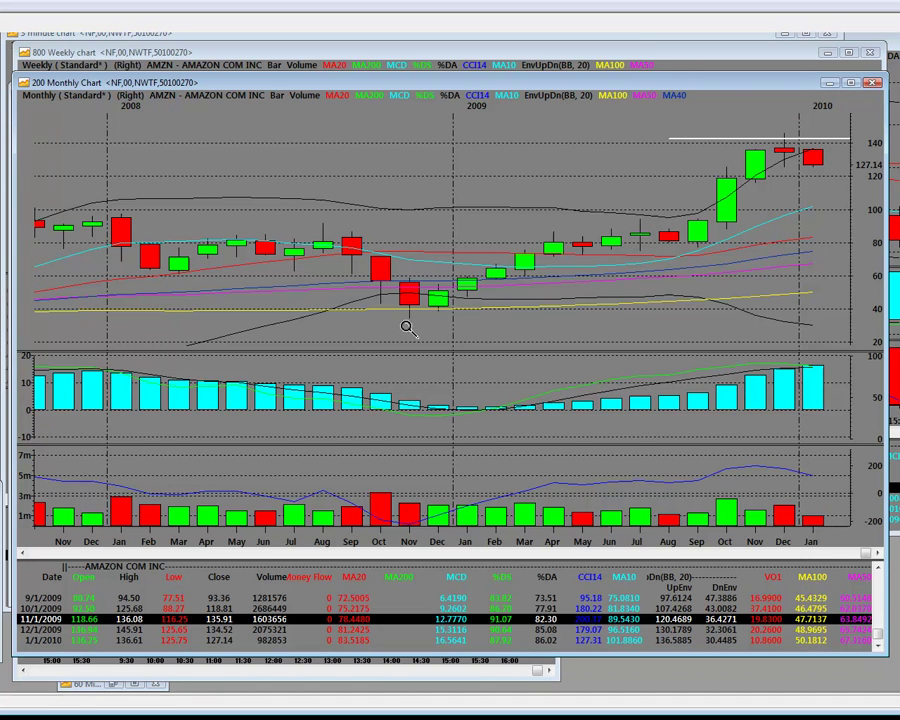
left_click(776, 179)
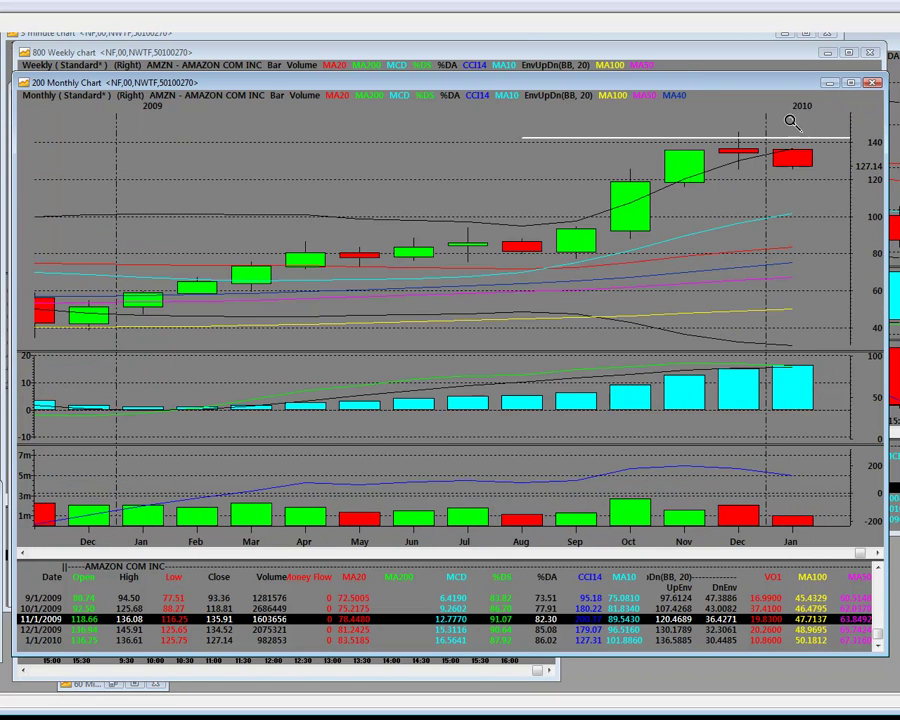
left_click(720, 149)
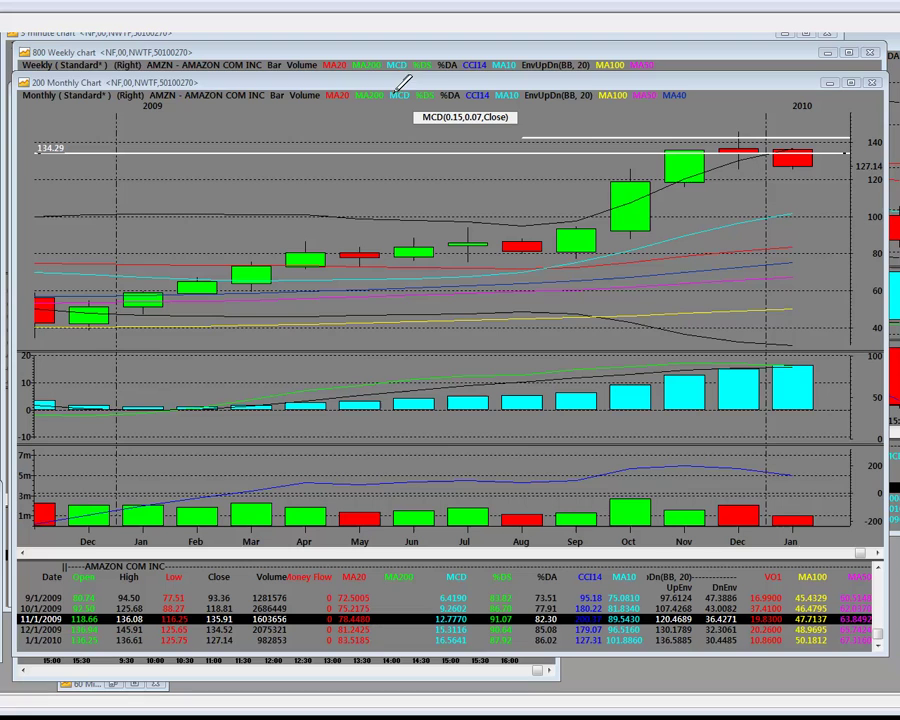
Move the Monthly chart window about 25 px to the left.
left_click_drag(398, 84, 372, 86)
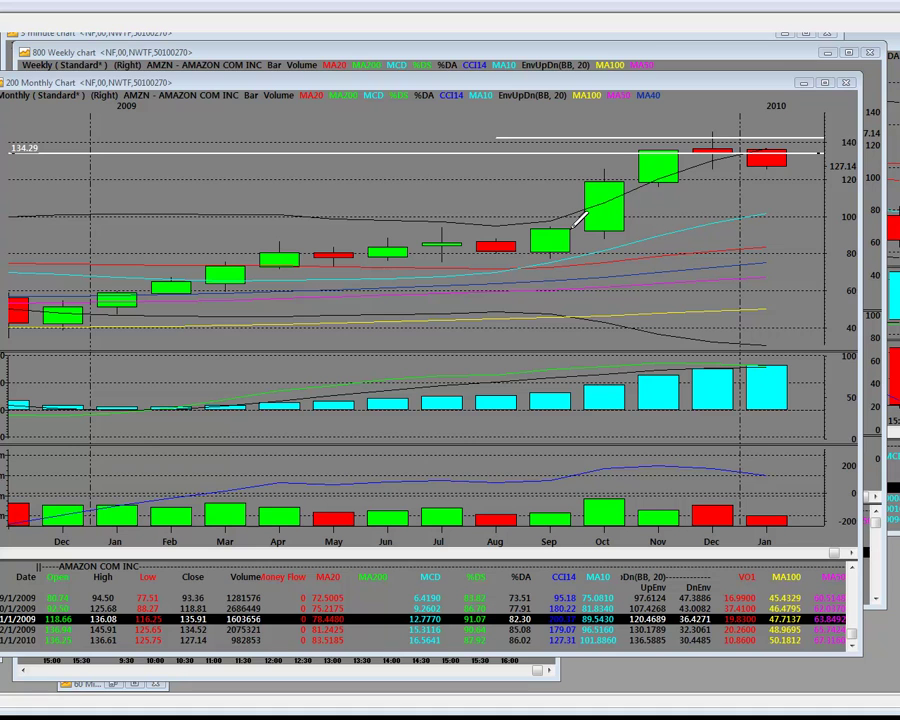
Draw a trendline from the October 2009 candle past the December high, then read January 2010's values.
left_click_drag(587, 215, 716, 132)
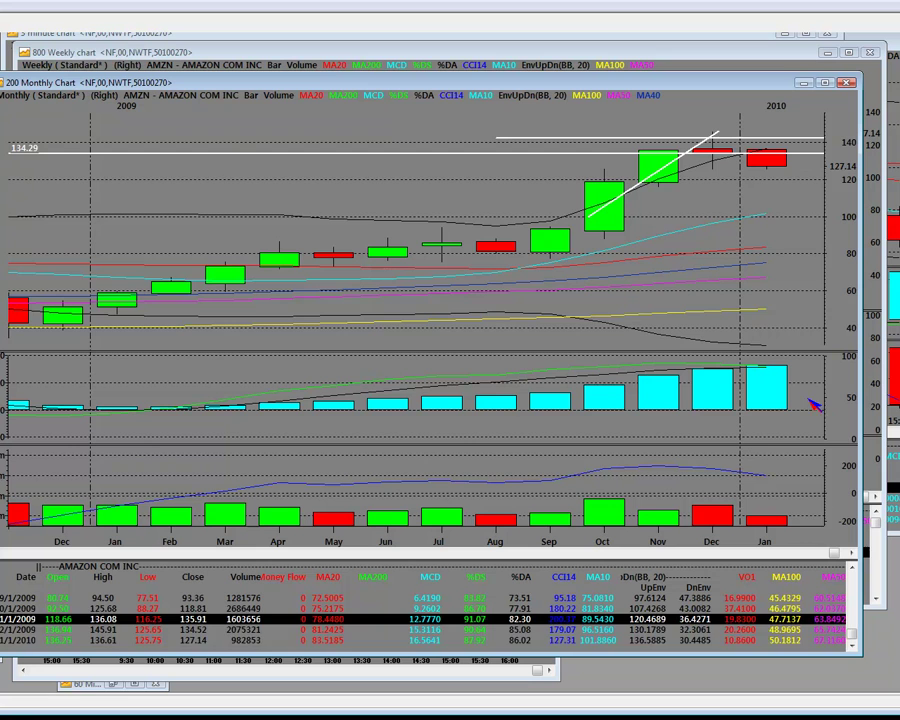
left_click(773, 394)
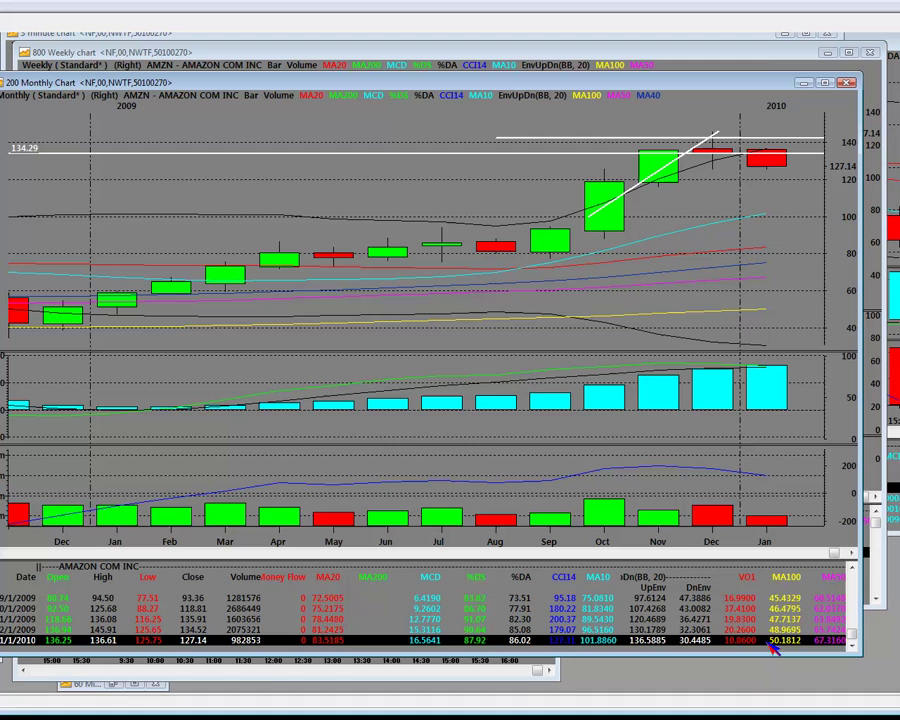
Hide the monthly chart, nudge the weekly window, scroll the grid down, and zoom to Aug 2009–Jan 2010.
left_click(804, 83)
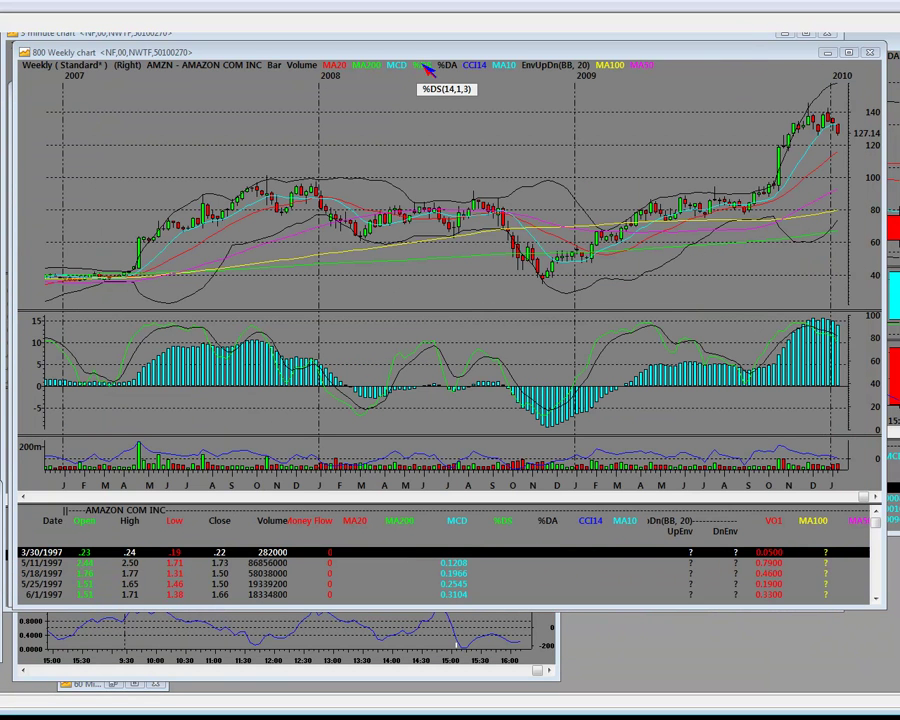
left_click_drag(436, 46, 420, 58)
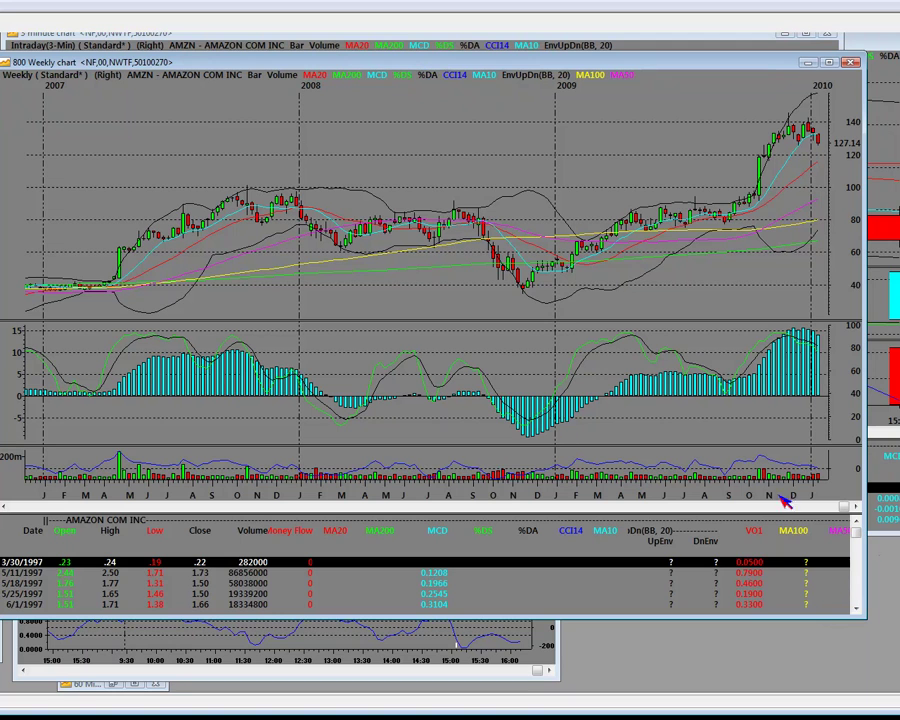
left_click_drag(862, 536, 866, 605)
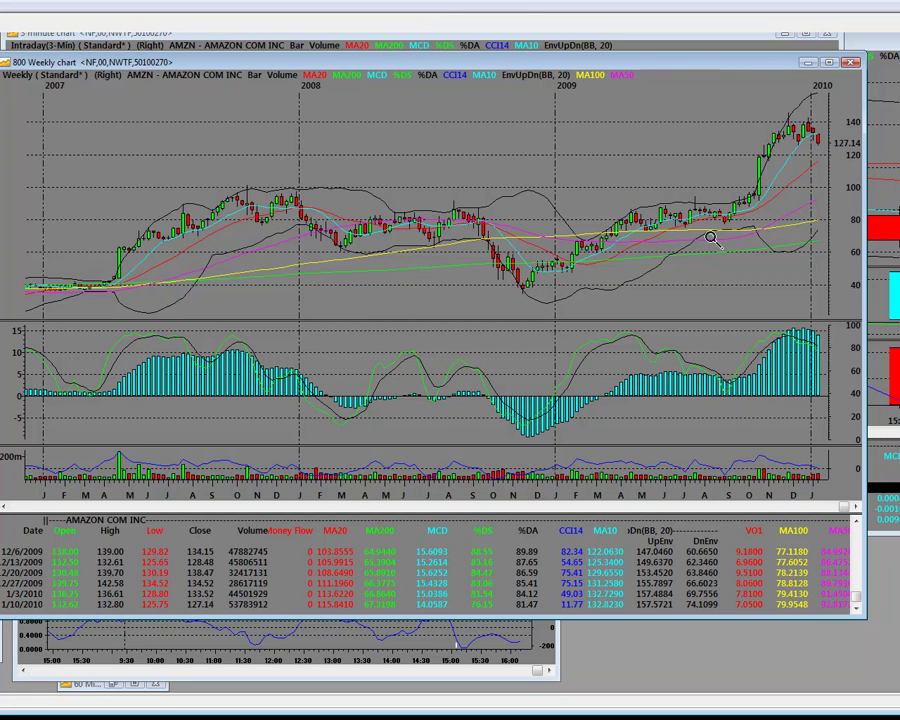
left_click_drag(693, 237, 790, 112)
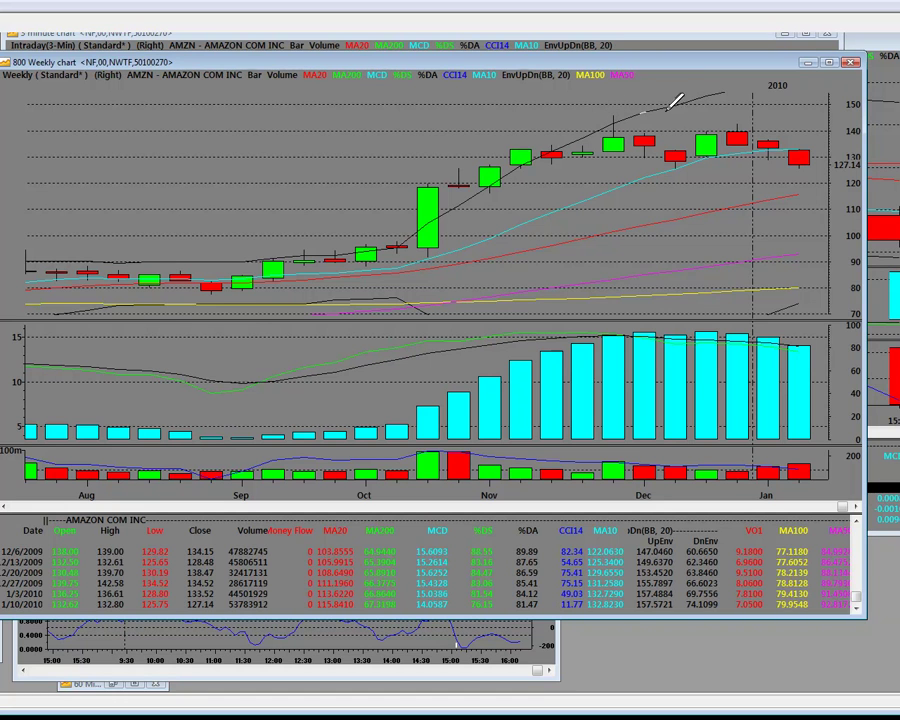
Add a horizontal line at the November high near 146 and draw the three-leg December–January zigzag.
left_click(608, 115)
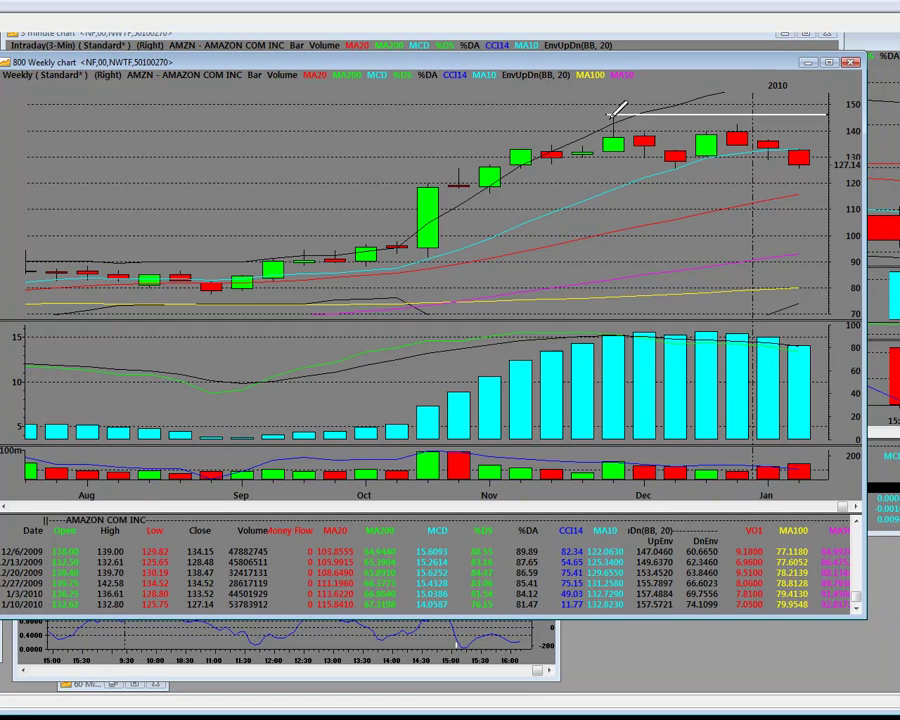
mouse_move(633, 136)
left_mouse_down()
mouse_move(675, 160)
mouse_move(633, 126)
left_mouse_up()
left_click_drag(697, 148, 738, 127)
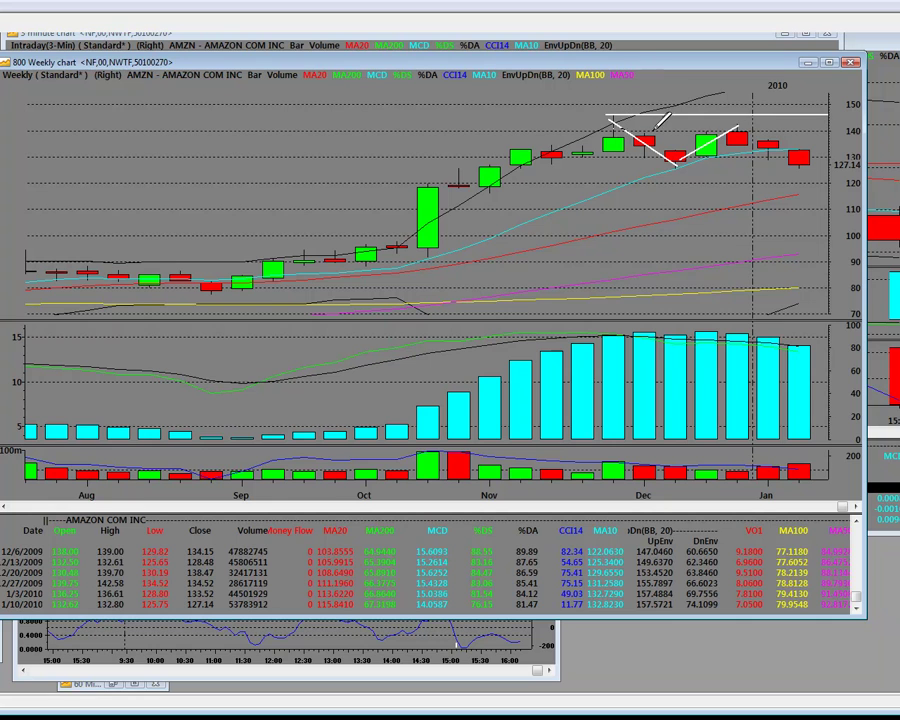
left_click_drag(738, 127, 750, 108)
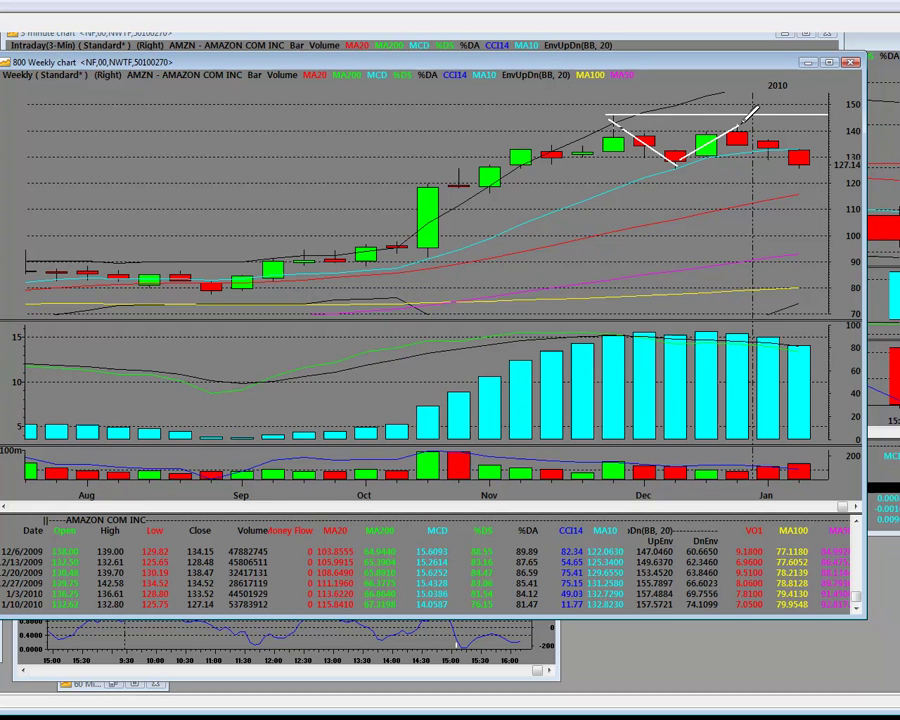
left_click_drag(750, 108, 815, 148)
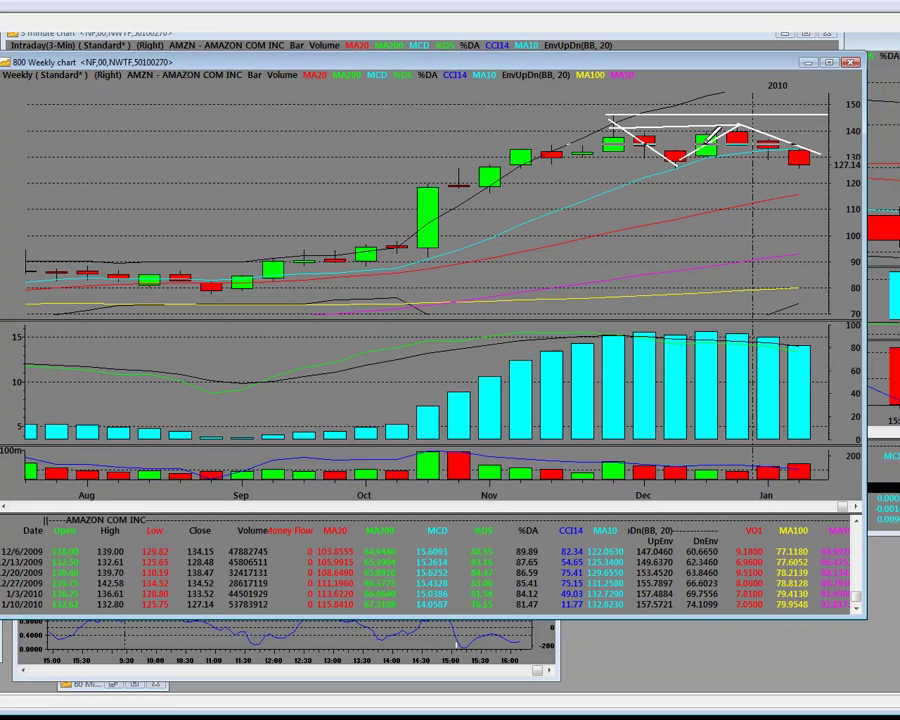
Add horizontal lines at 134.66 and 117.74, then zoom out fully and back in to 2007–2010.
left_click(806, 147)
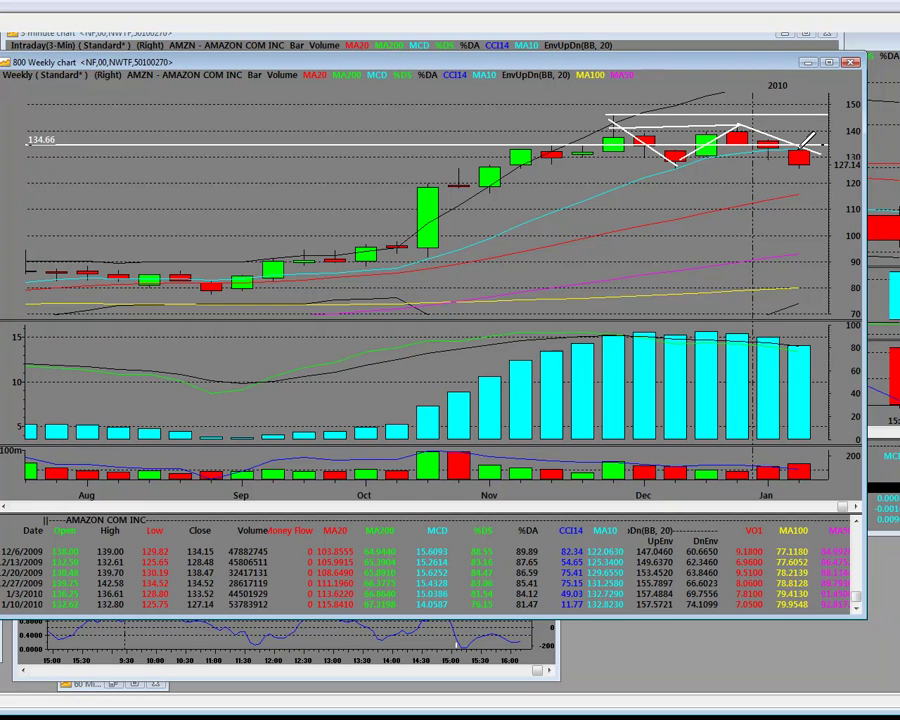
left_click(641, 184)
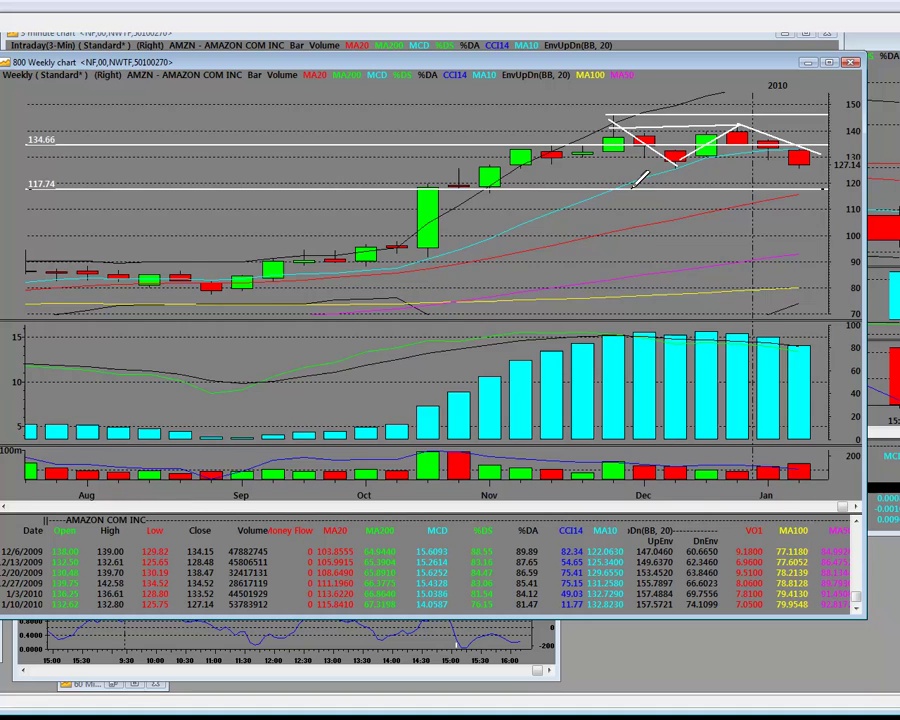
key("Down")
key("Up")
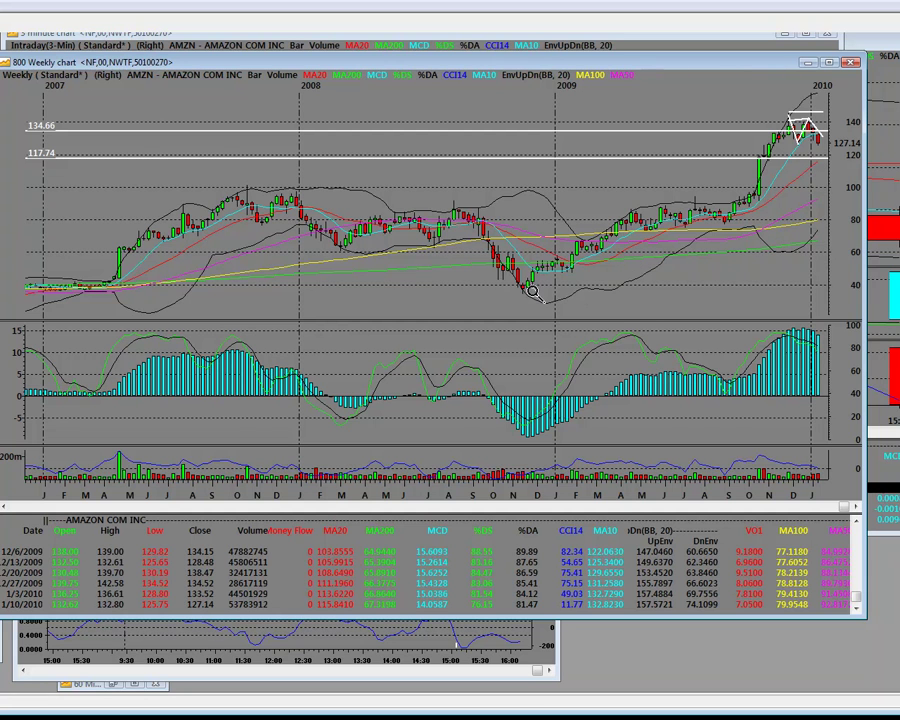
Zoom in to Dec 2008–Jan 2010, then further to July 2009–January 2010.
key("Up")
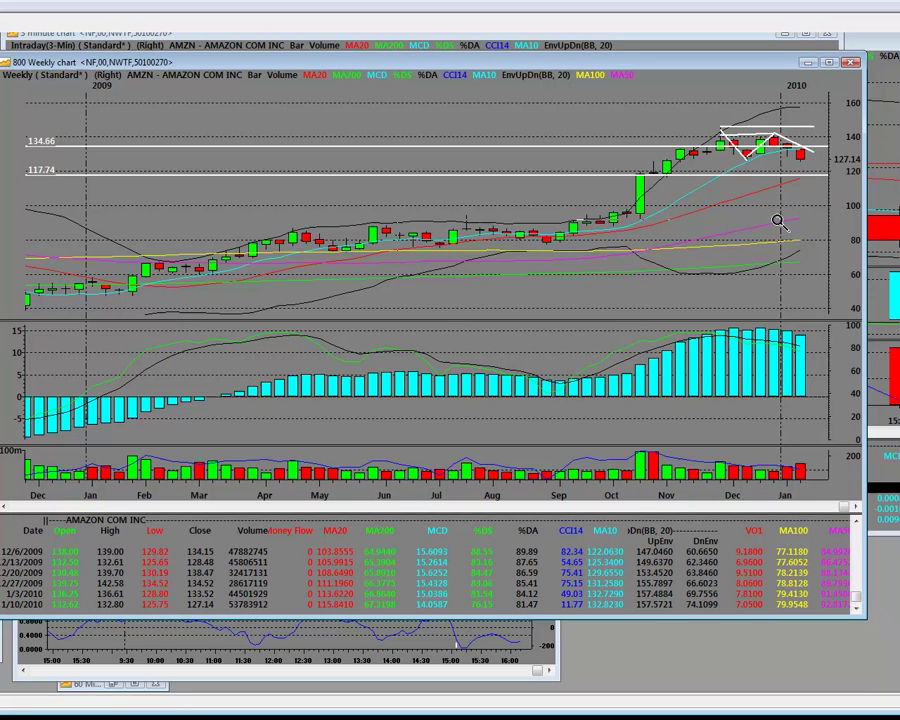
left_click(852, 108)
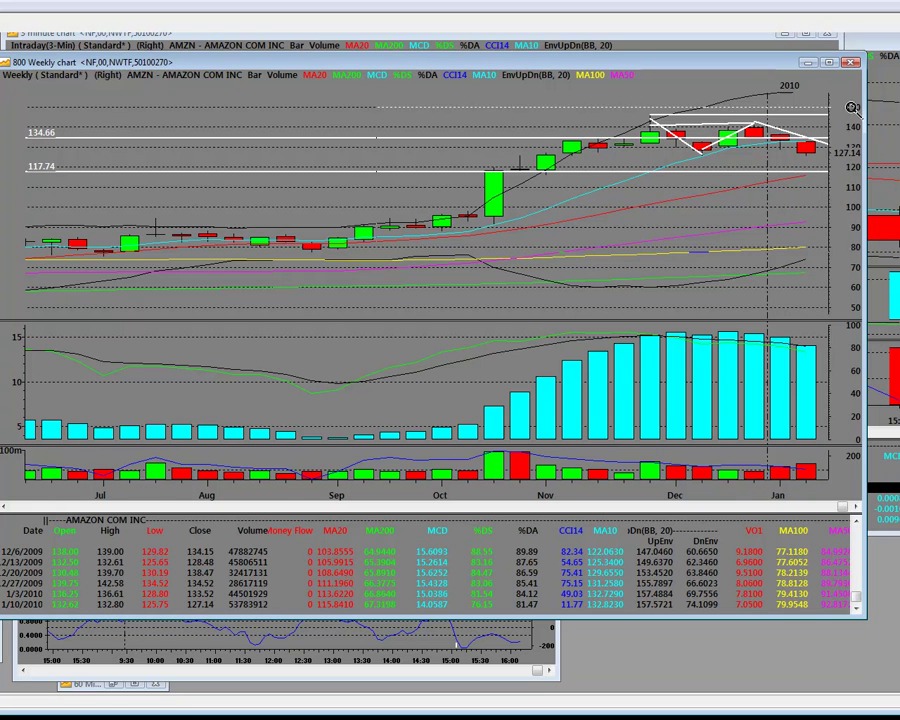
Zoom in first to October–January, then to November 2009–January 2010.
left_click(849, 97)
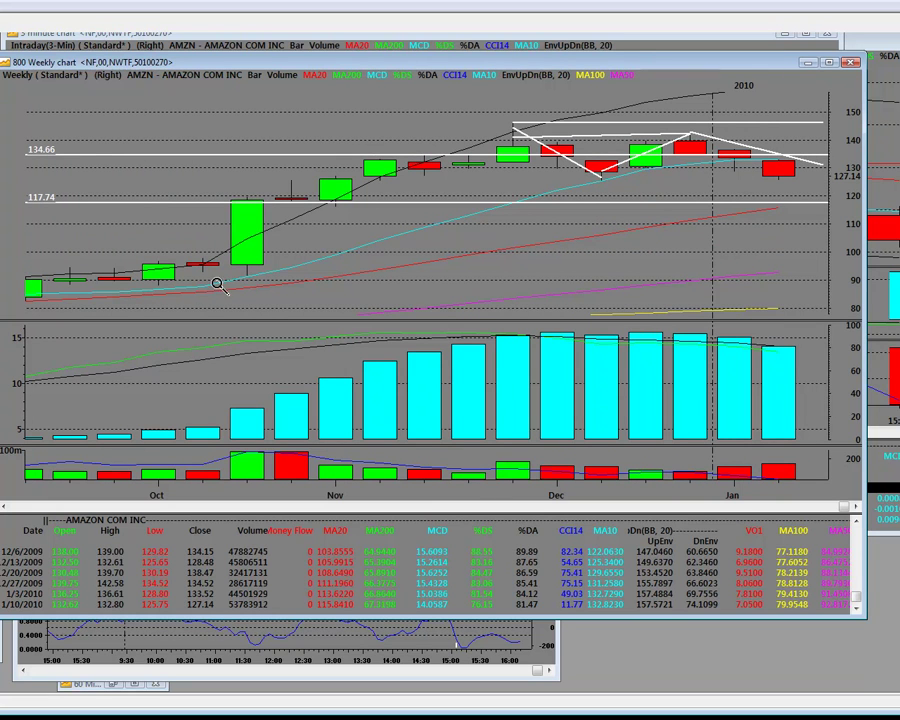
left_click(619, 82)
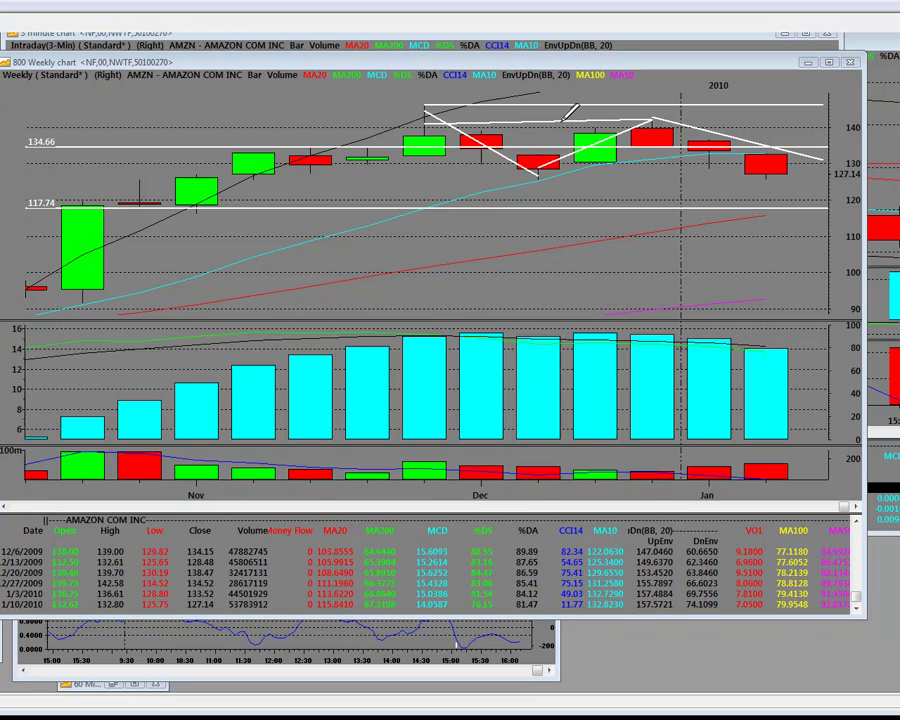
Delete the stray trendline across the peaks and place a horizontal line at 142.76.
right_click(568, 120)
left_click(608, 131)
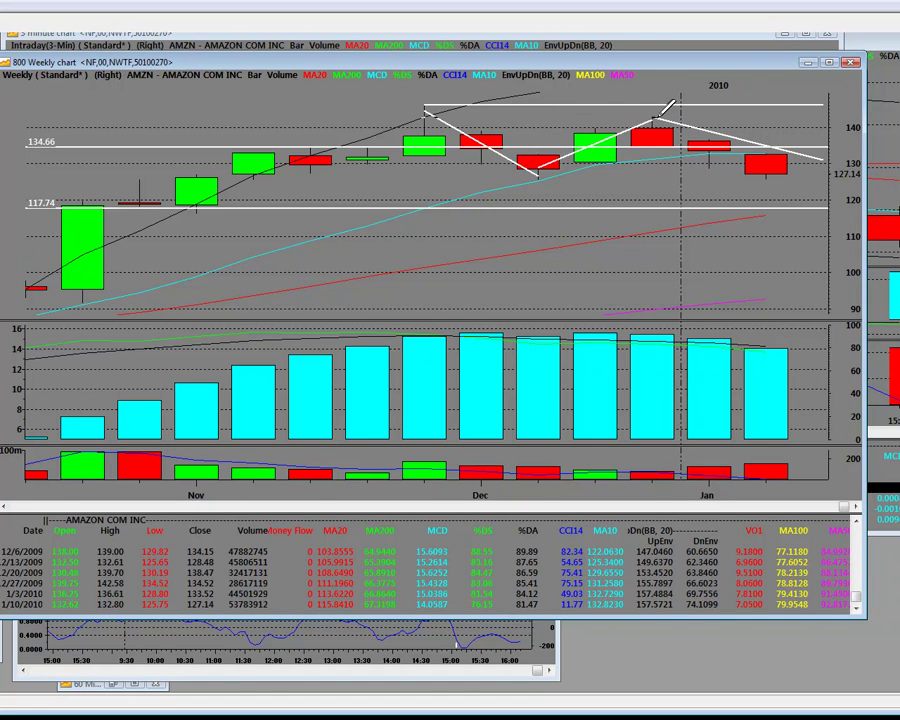
left_click(658, 115)
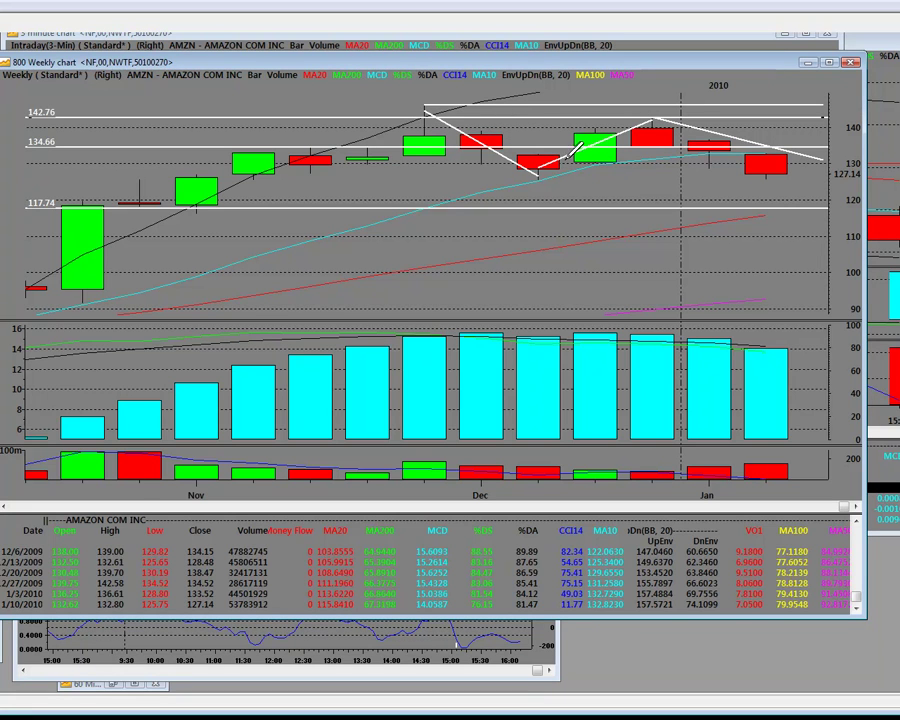